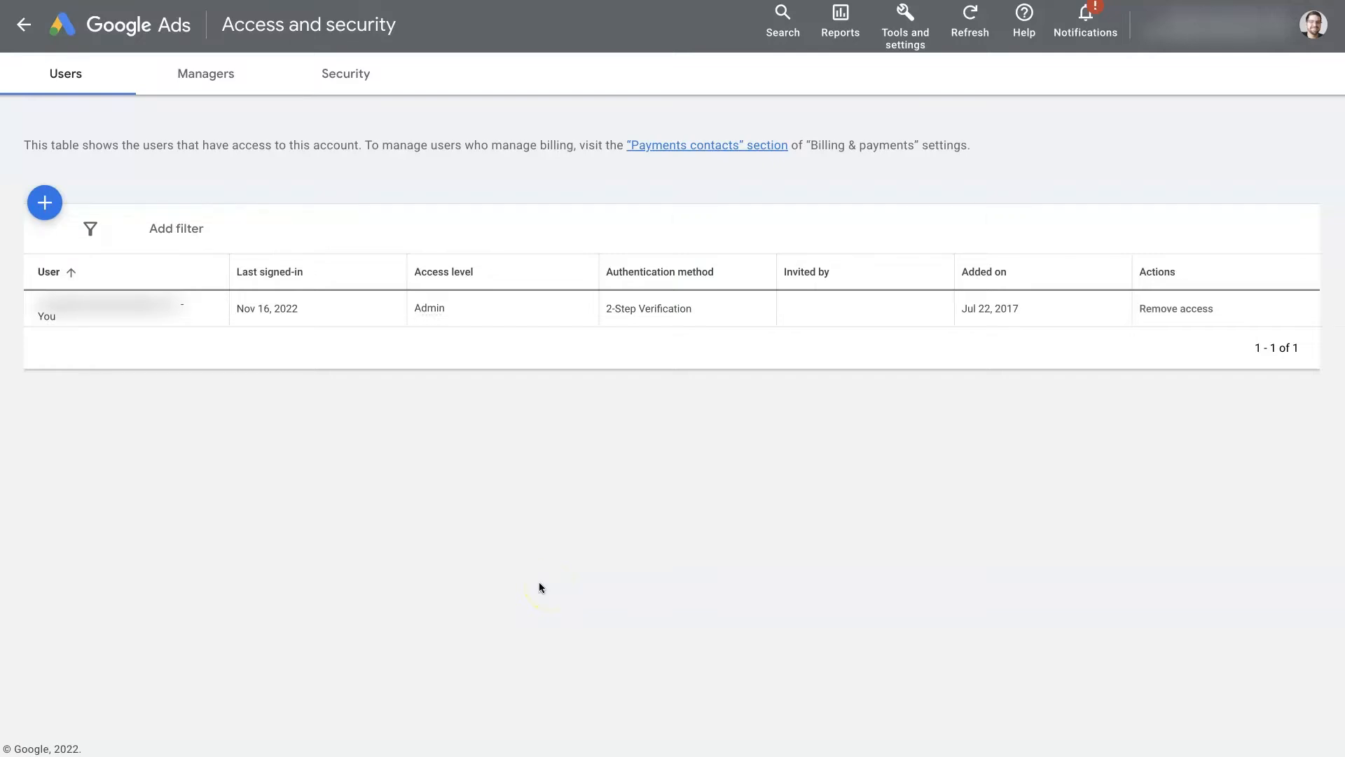
- Browse the full catalogue of account tools and close it without choosing anything
click(862, 456)
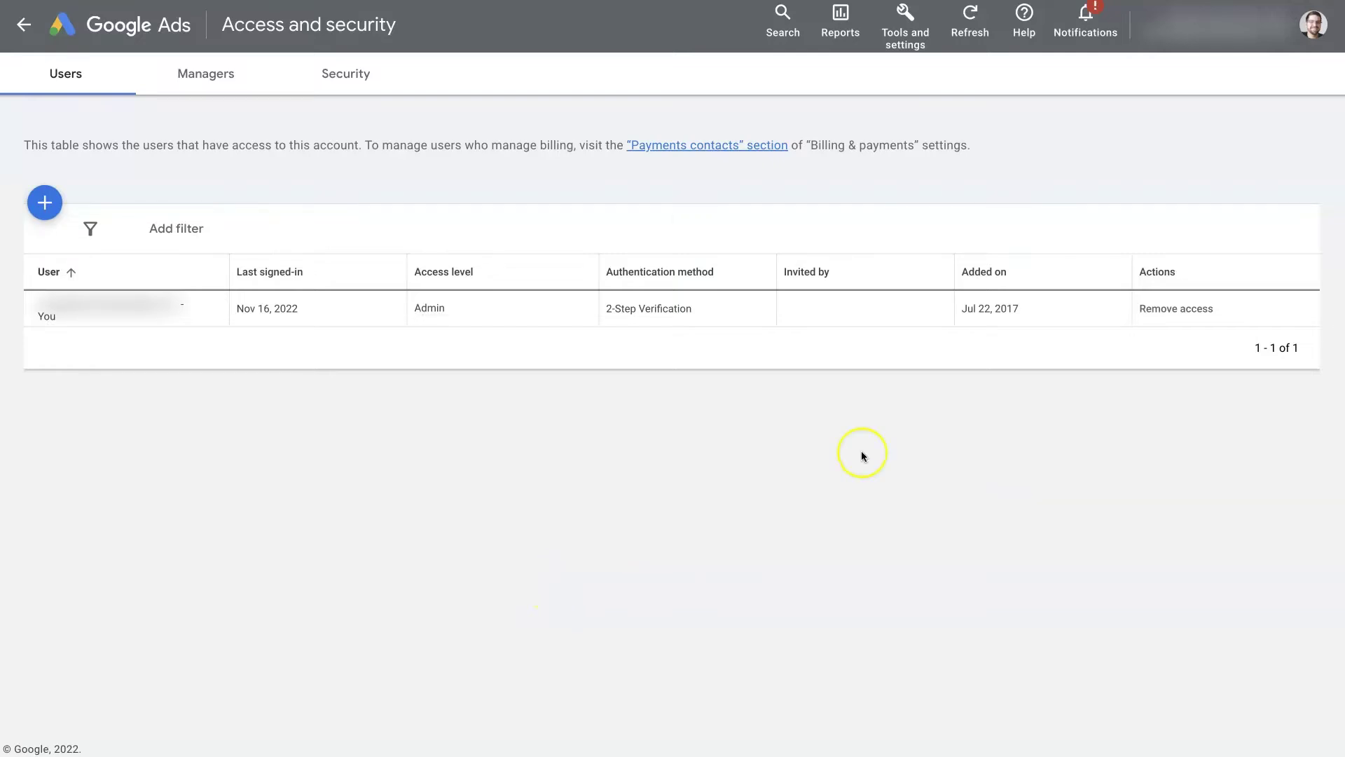
click(905, 23)
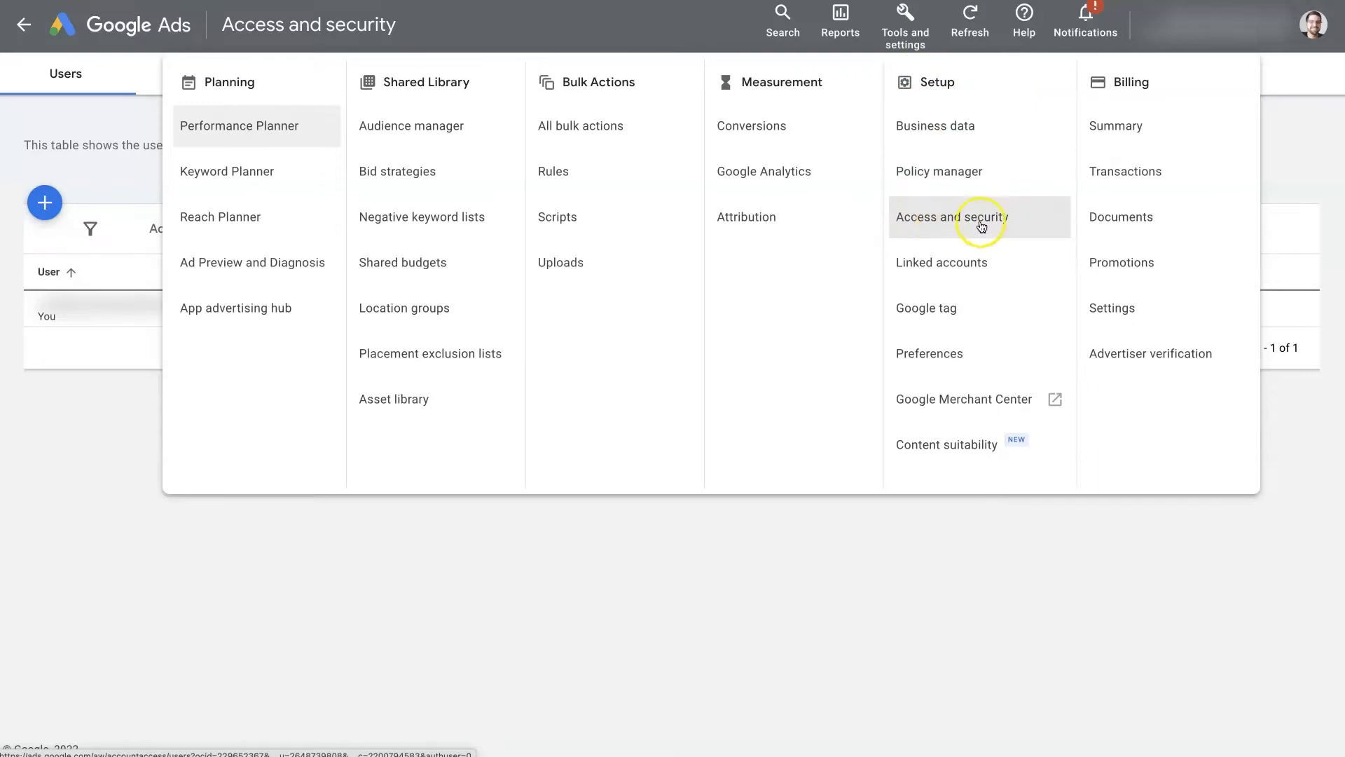
click(974, 594)
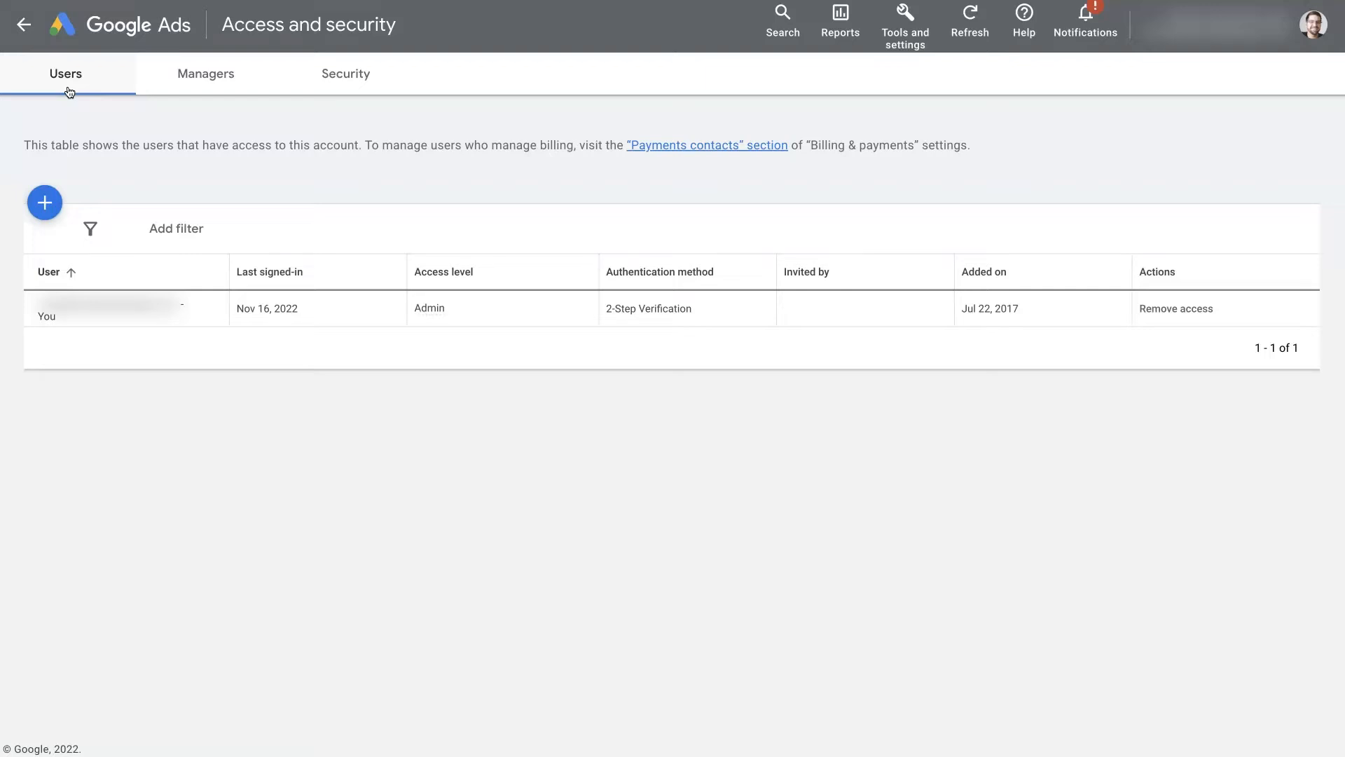
- Tour the Access and security page's Users, Managers and Security tabs
click(346, 73)
click(66, 86)
click(206, 84)
click(199, 84)
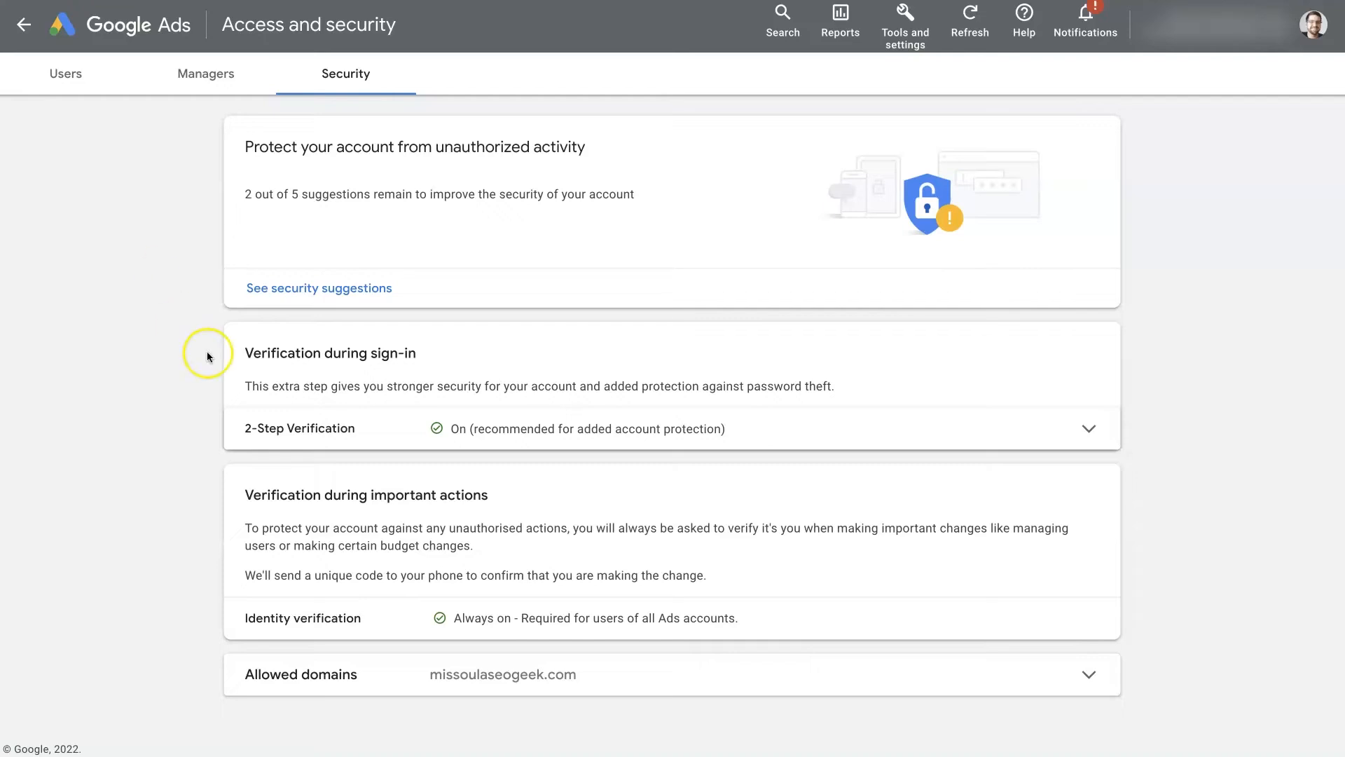
- Expand Allowed domains, add a trial example.com entry, then remove it leaving missoulaseogeek.com alone
click(839, 676)
scroll(1069, 633, down, 2)
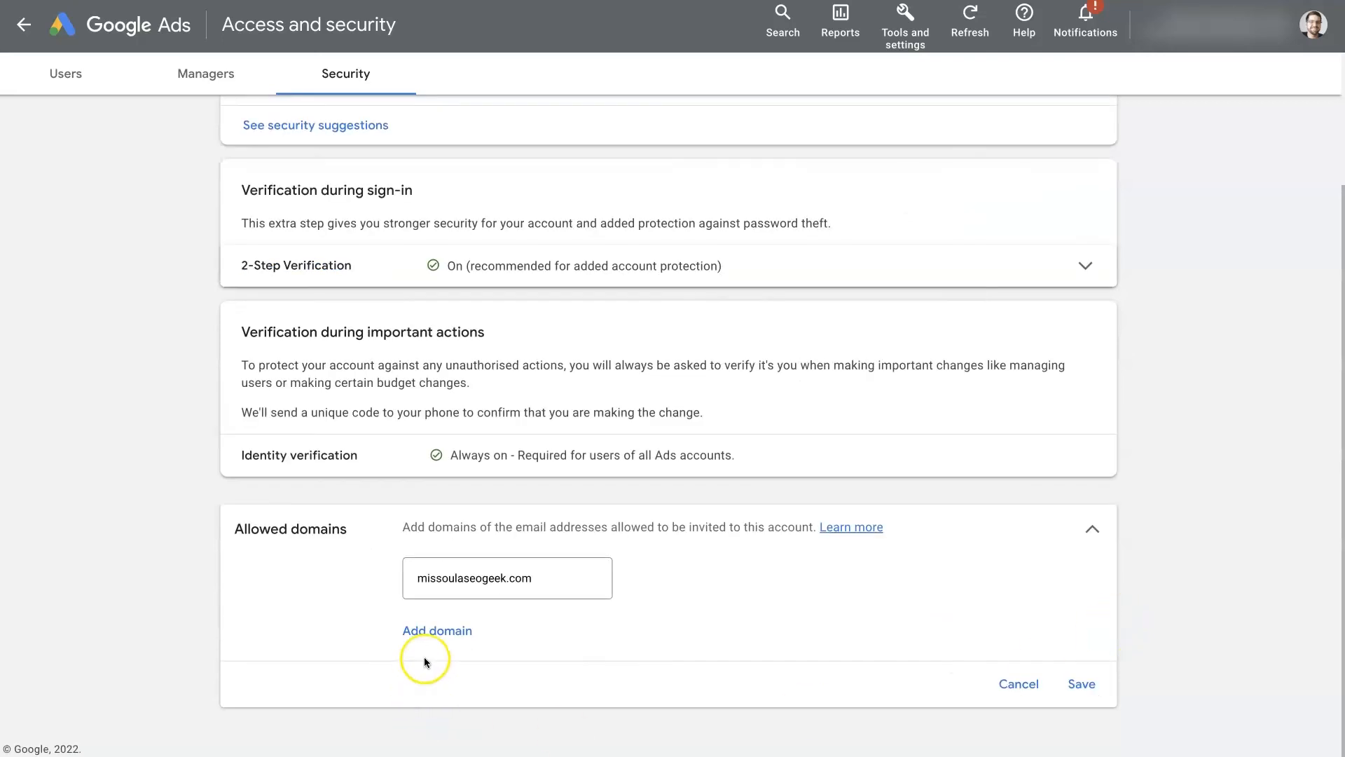
click(428, 632)
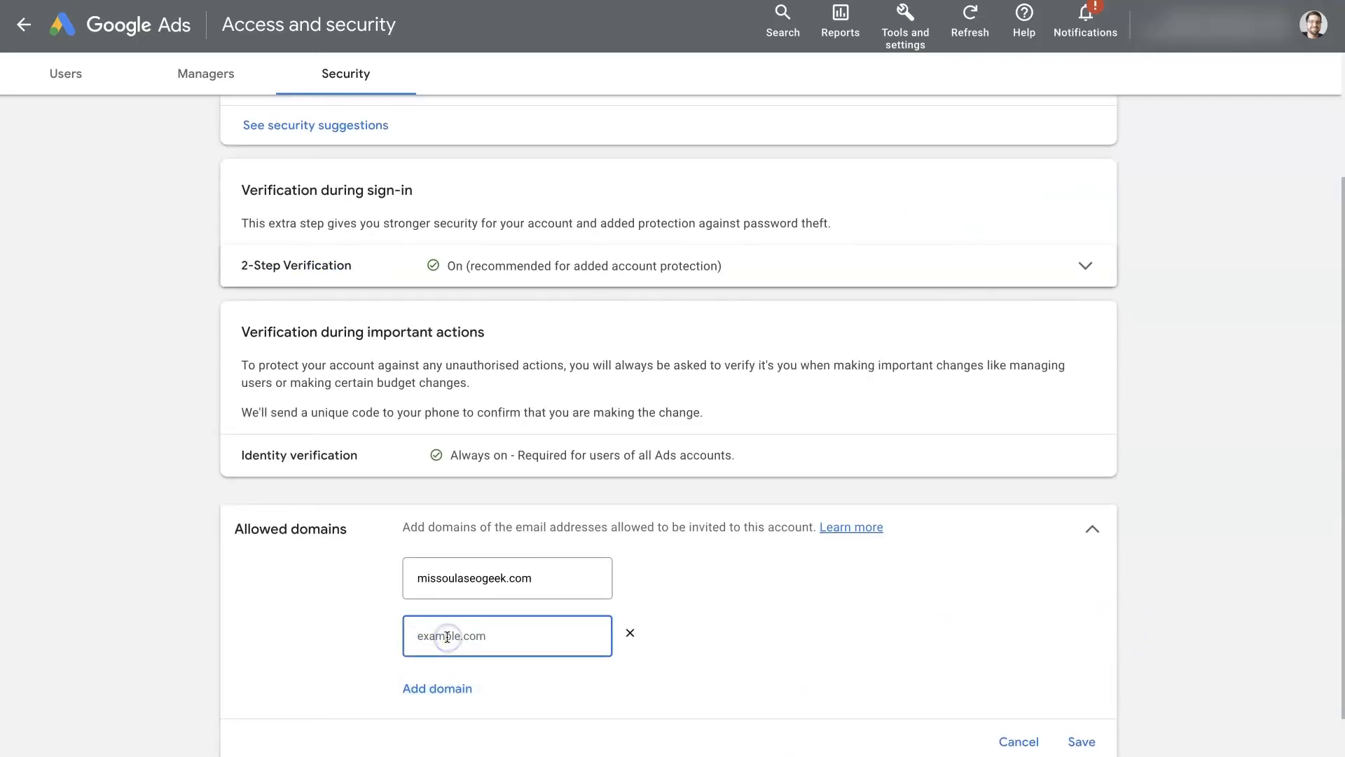
text(example.com)
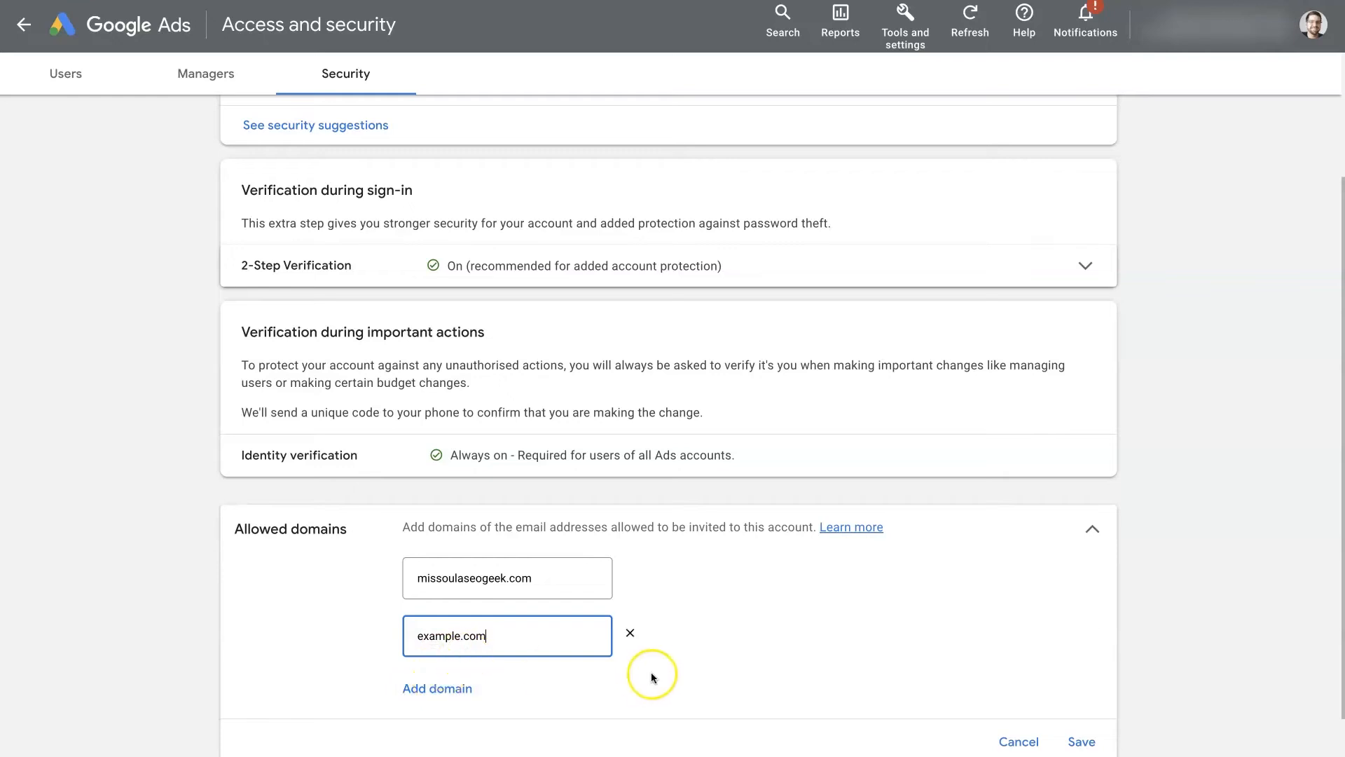
click(629, 637)
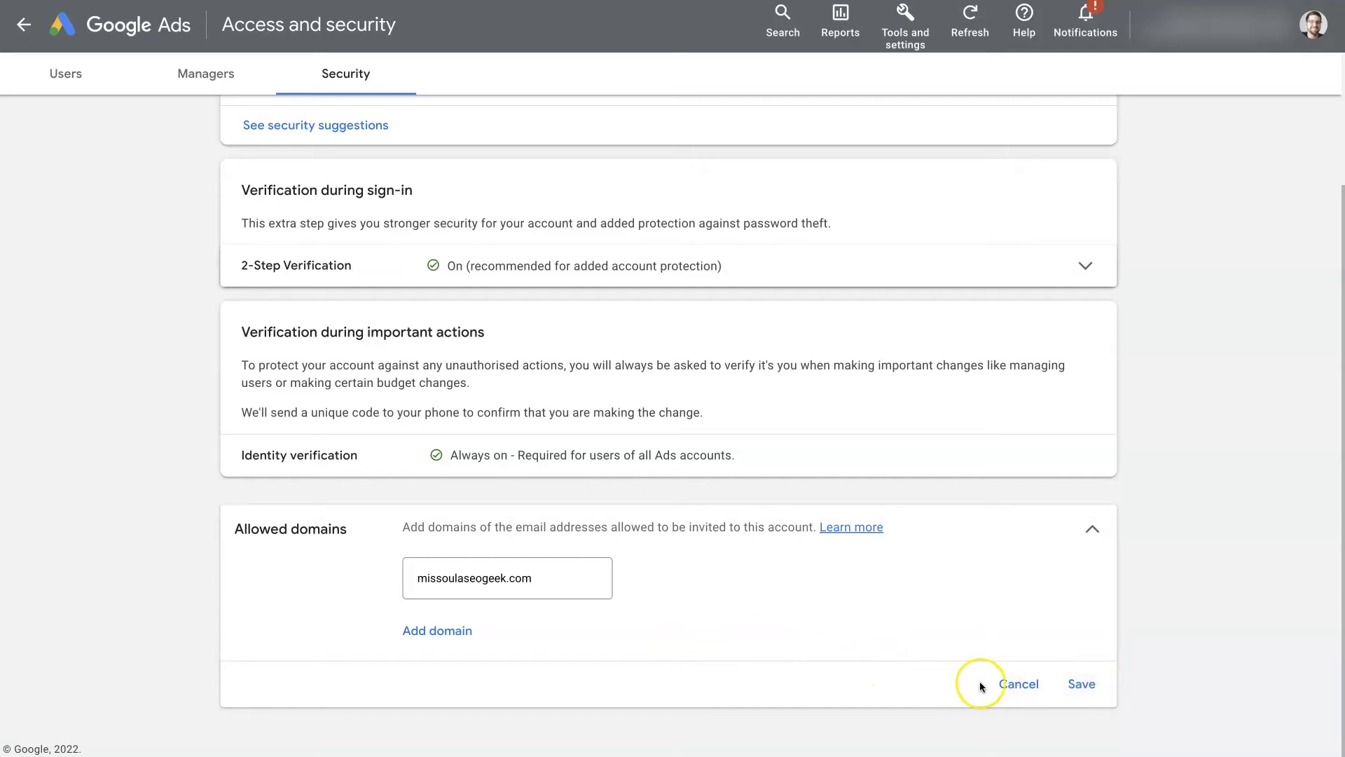
- Cancel the allowed domains edits so missoulaseogeek.com stays the only domain
click(1004, 684)
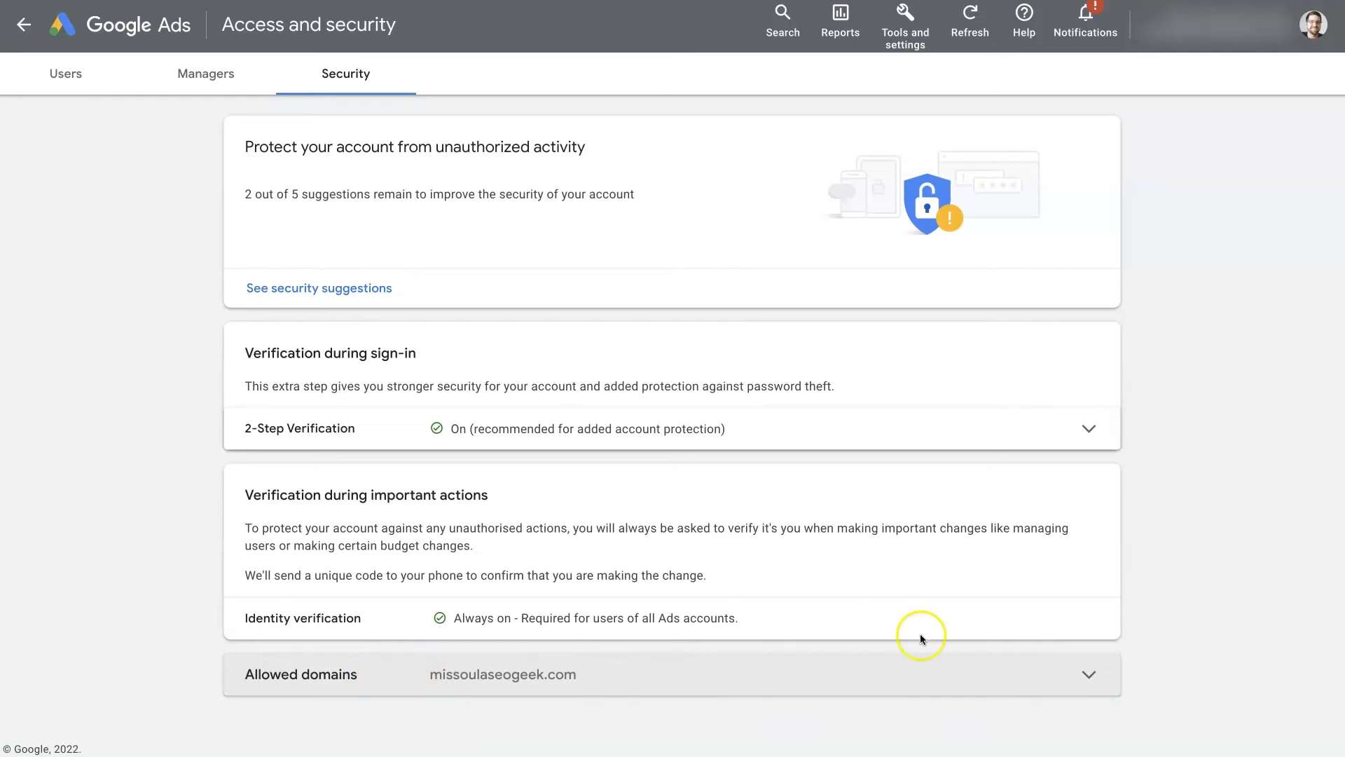
- Expand and collapse the Allowed domains row again without changing anything
click(1090, 675)
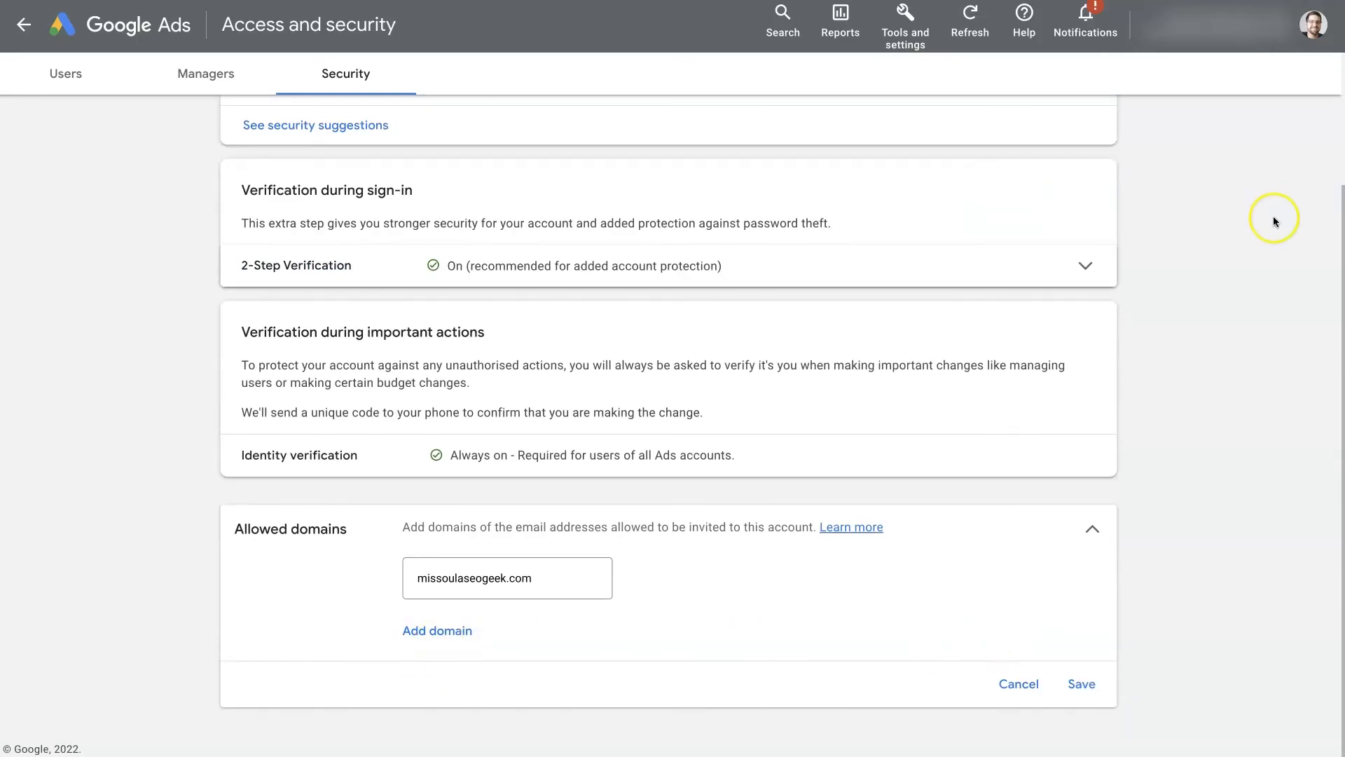
click(1092, 538)
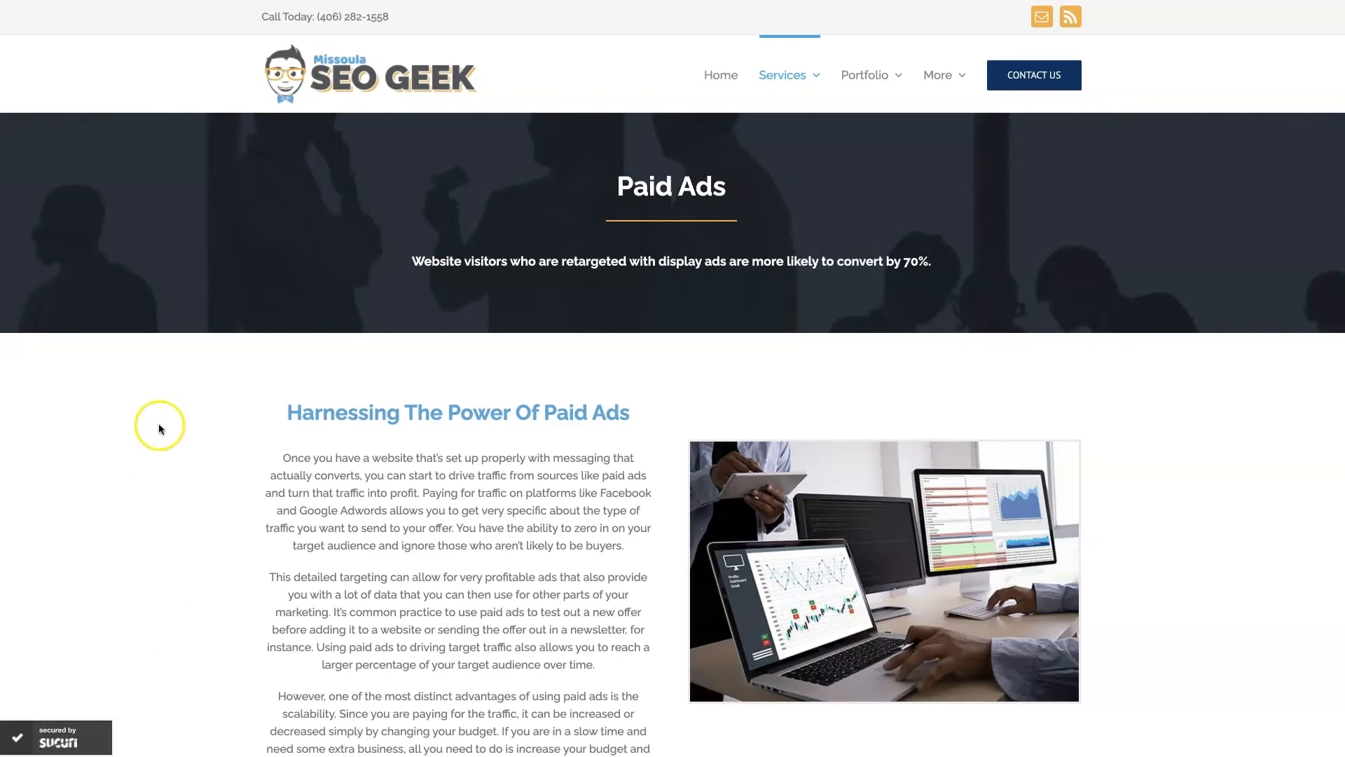
click(1219, 473)
scroll(1202, 462, down, 8)
scroll(1191, 519, down, 5)
scroll(1191, 518, down, 5)
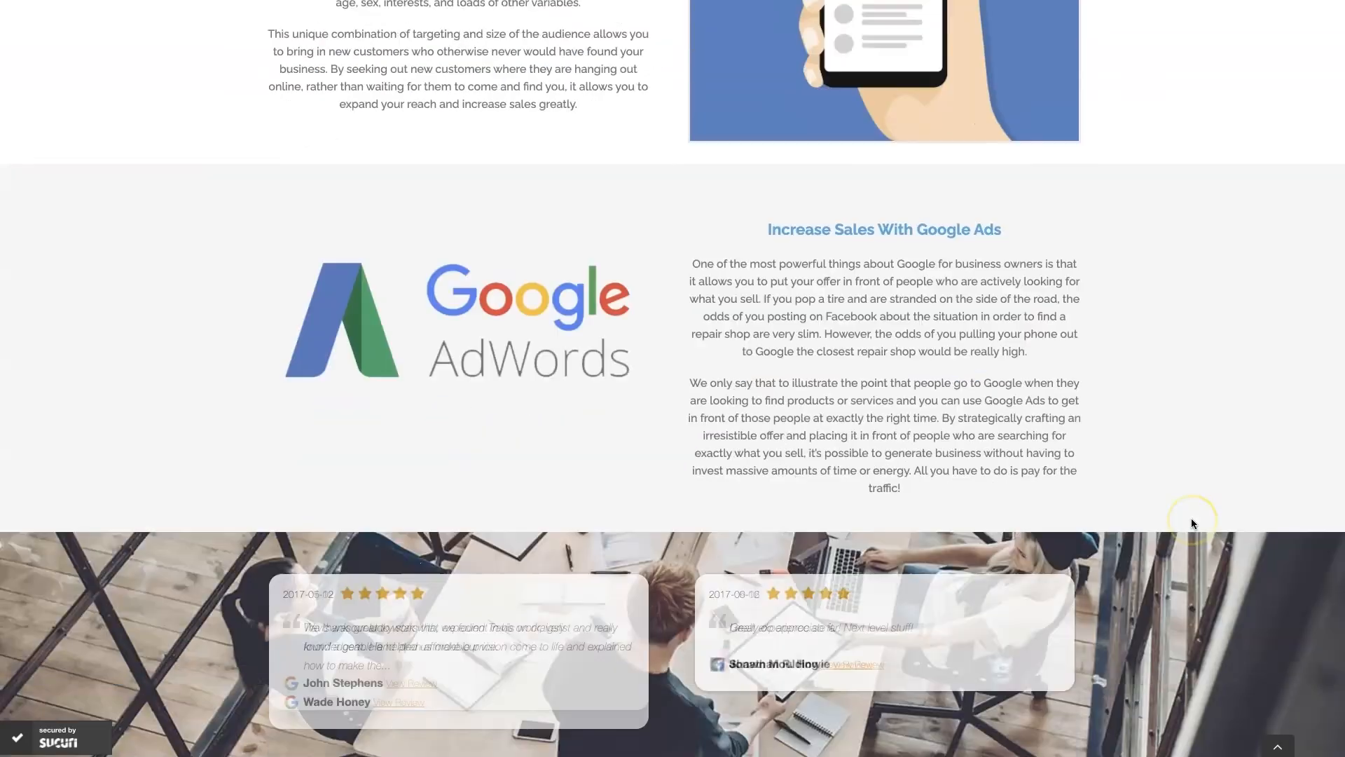
scroll(1191, 518, down, 2)
scroll(1191, 519, down, 1)
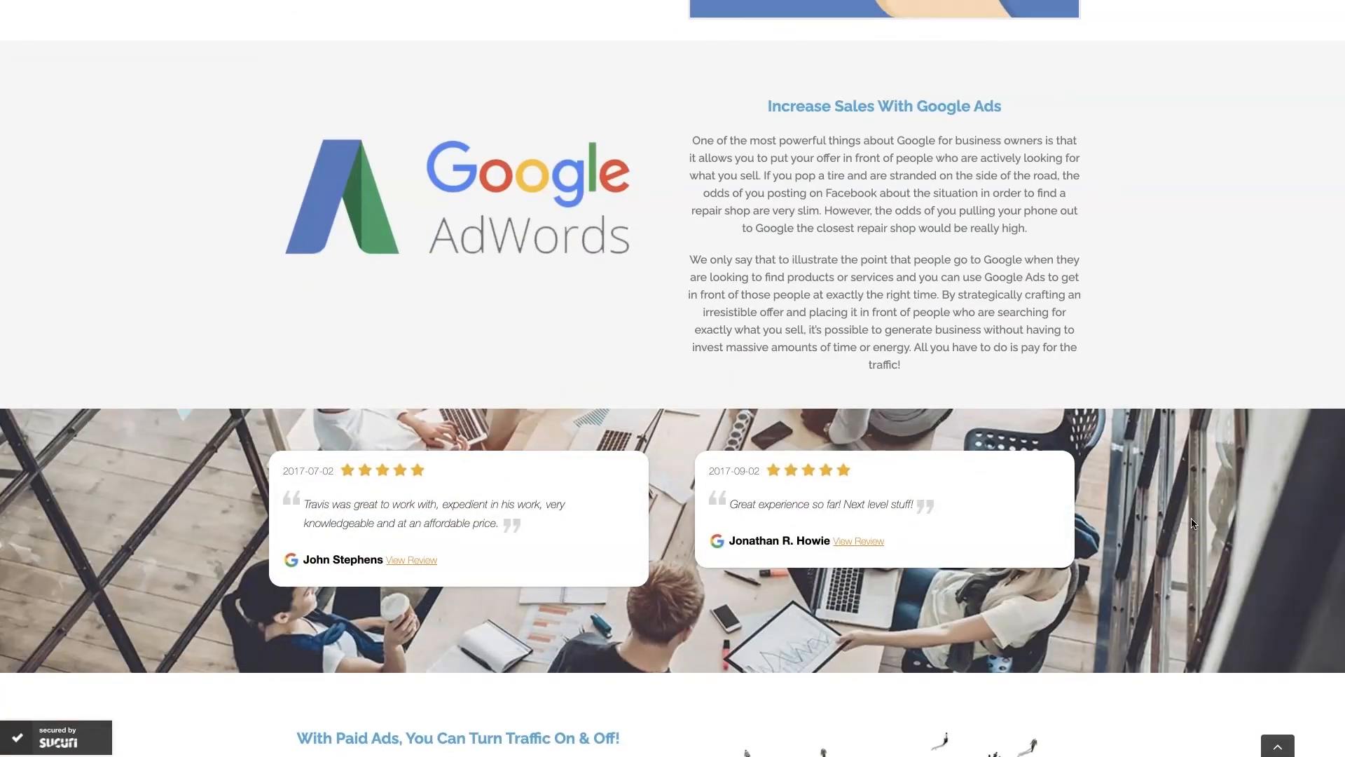
scroll(1193, 523, up, 1)
scroll(1193, 523, up, 1)
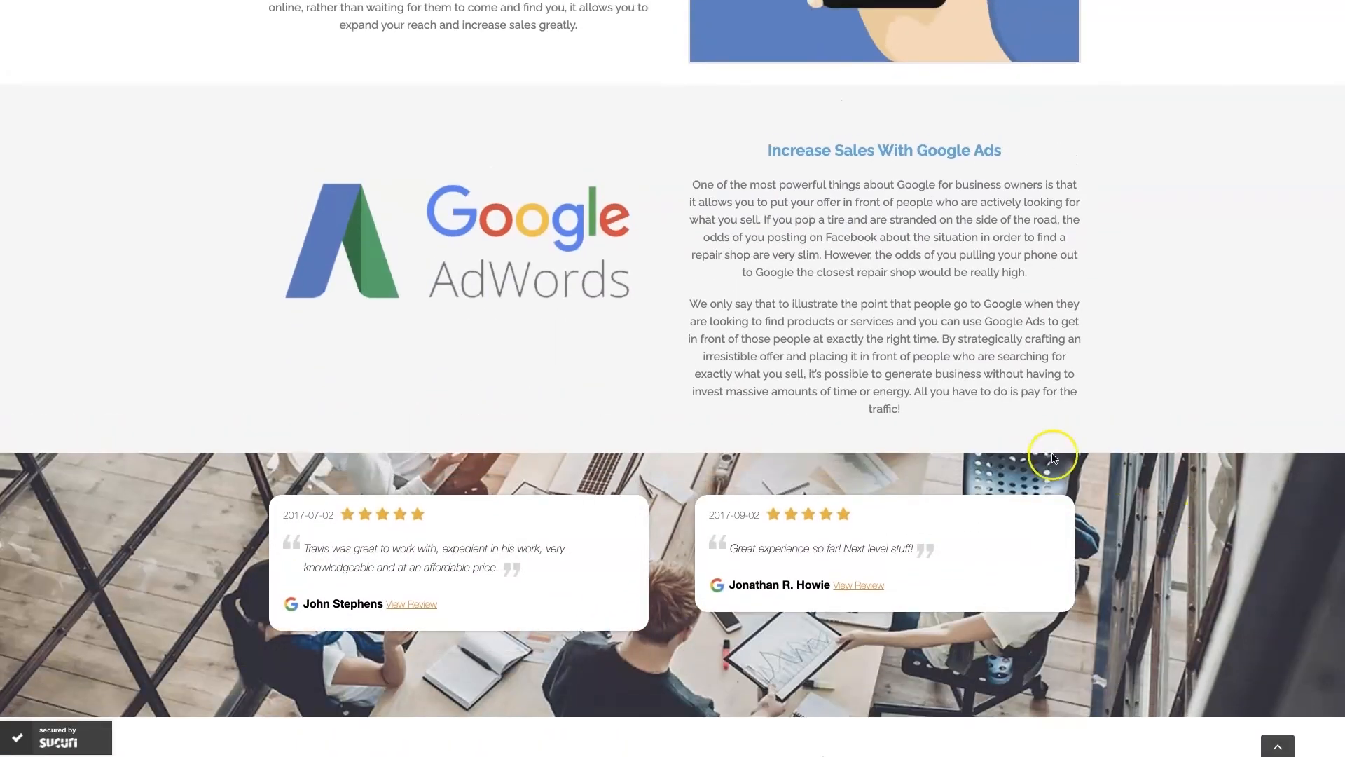